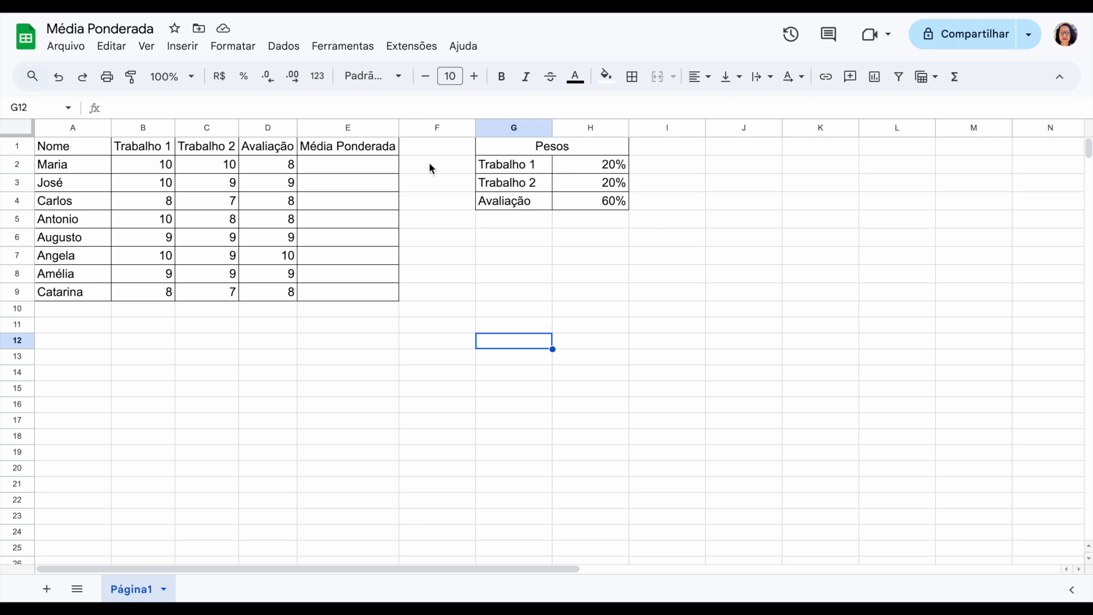
# - Start an AVERAGE.WEIGHTED formula in cell E2, the first row of the Média Ponderada column
pyautogui.click(333, 168)
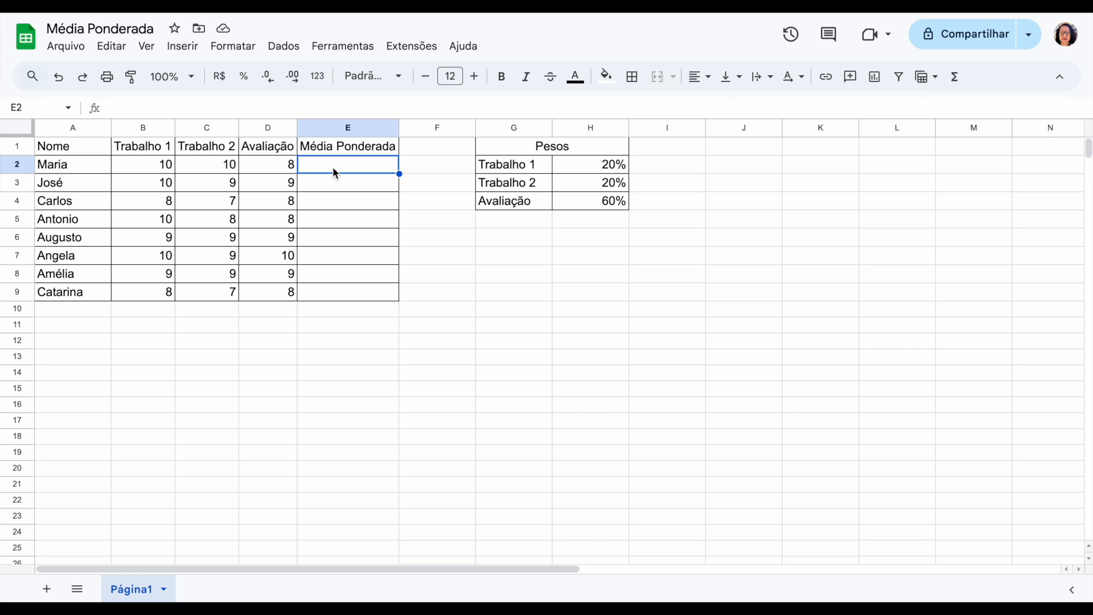
pyautogui.write('=')
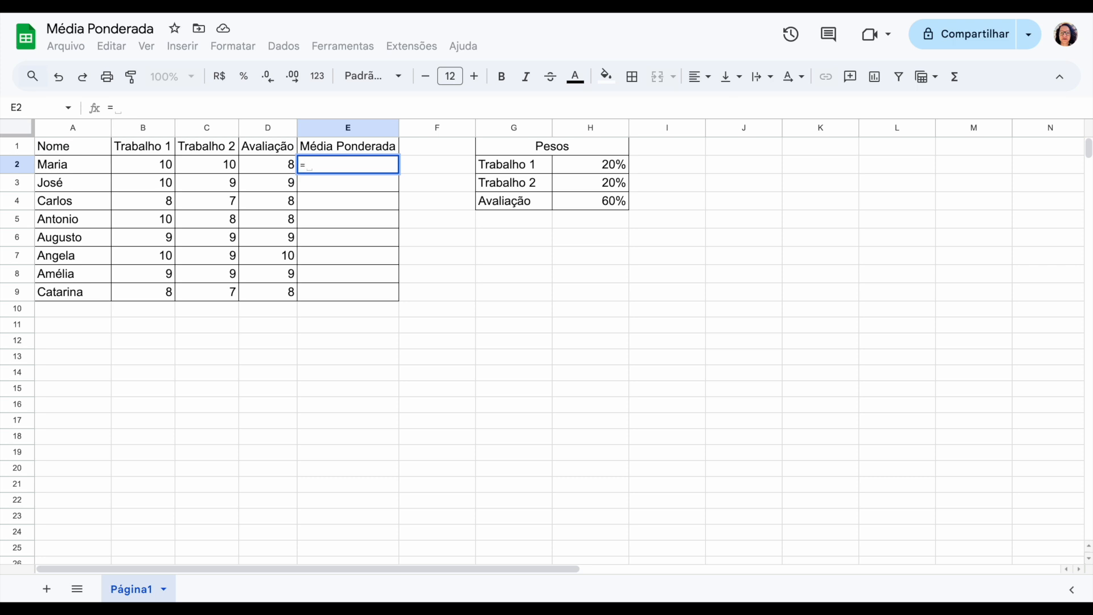
pyautogui.write('av')
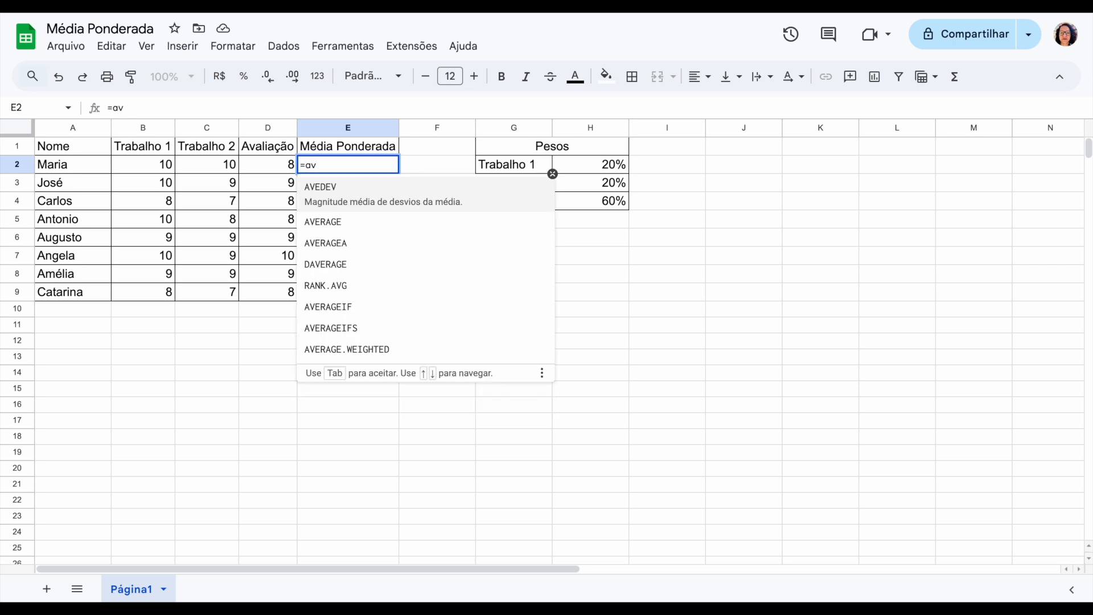
pyautogui.write('er')
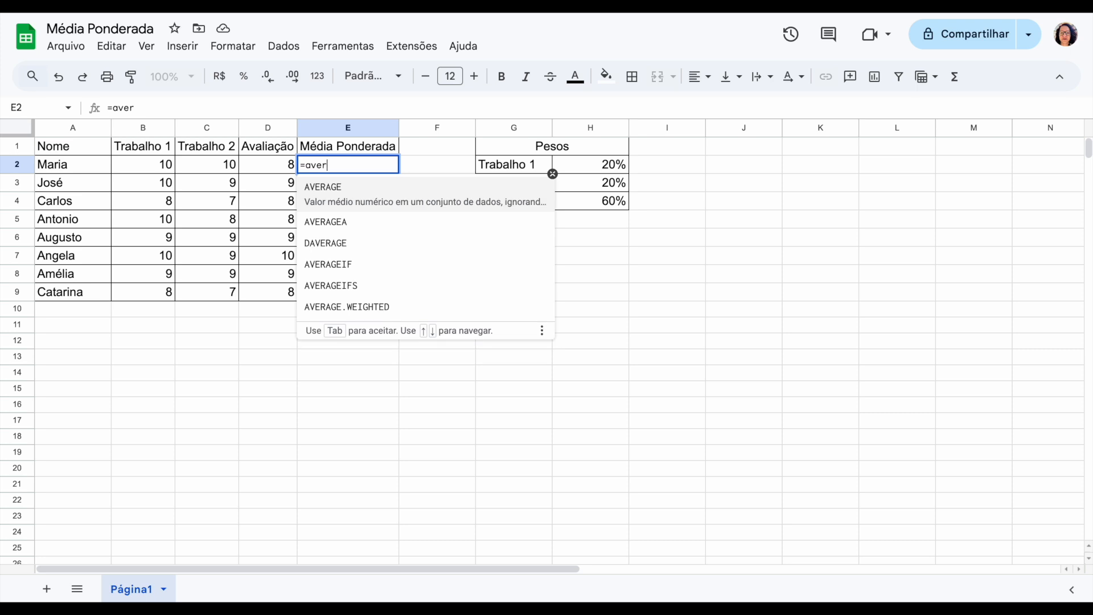
pyautogui.press('Down')
pyautogui.press('Down')
pyautogui.press('Down')
pyautogui.press('Down')
pyautogui.press('Down')
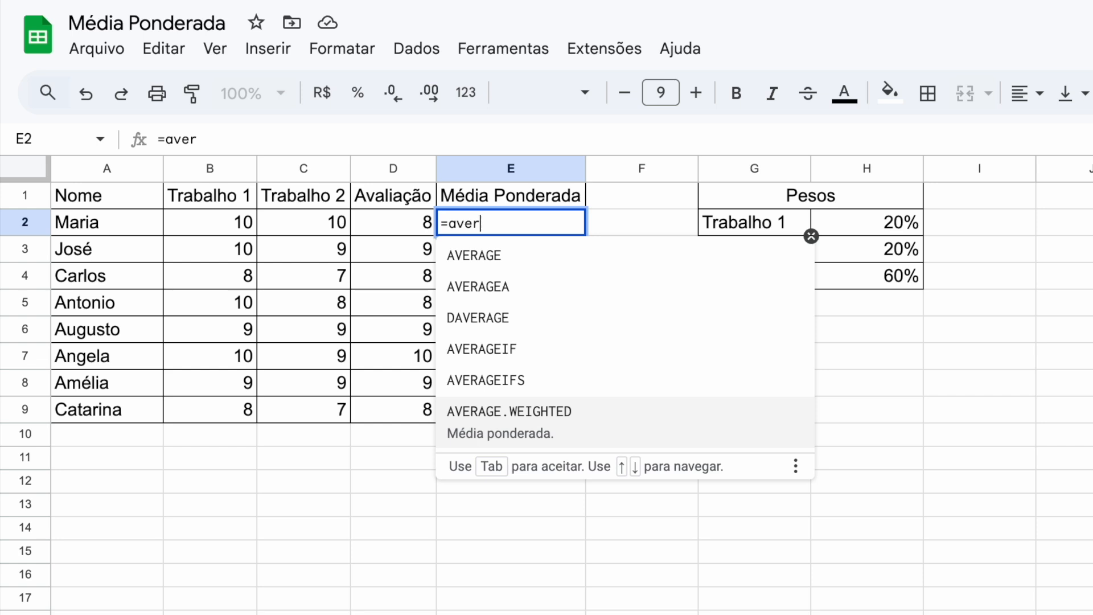
pyautogui.press('Tab')
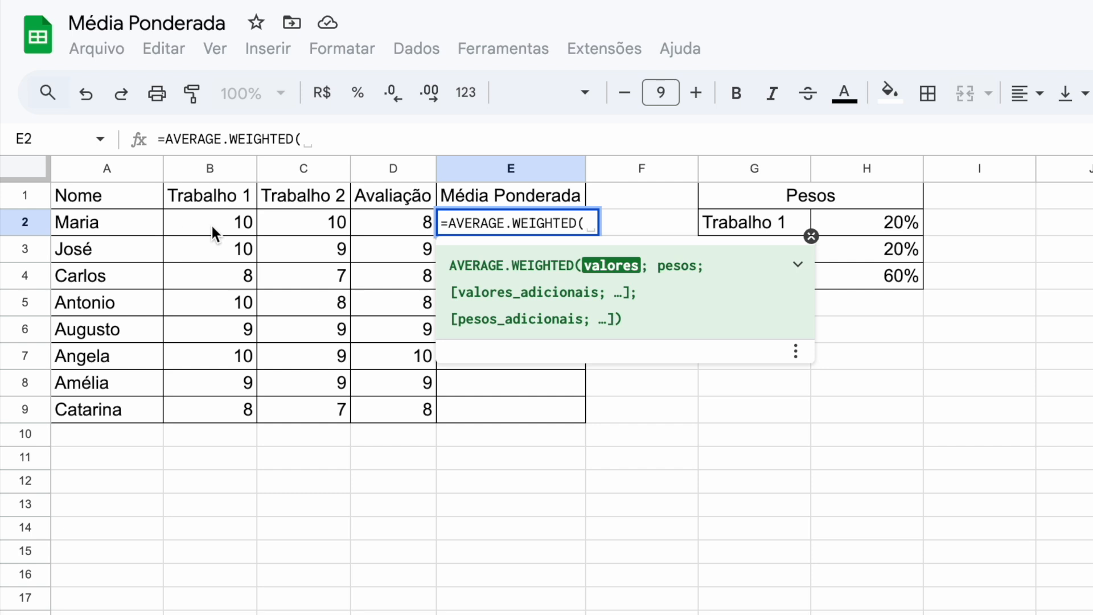
# - Enter B2 as the formula's first value and H2 as its weight, leaving the parenthesis open
pyautogui.write('b2')
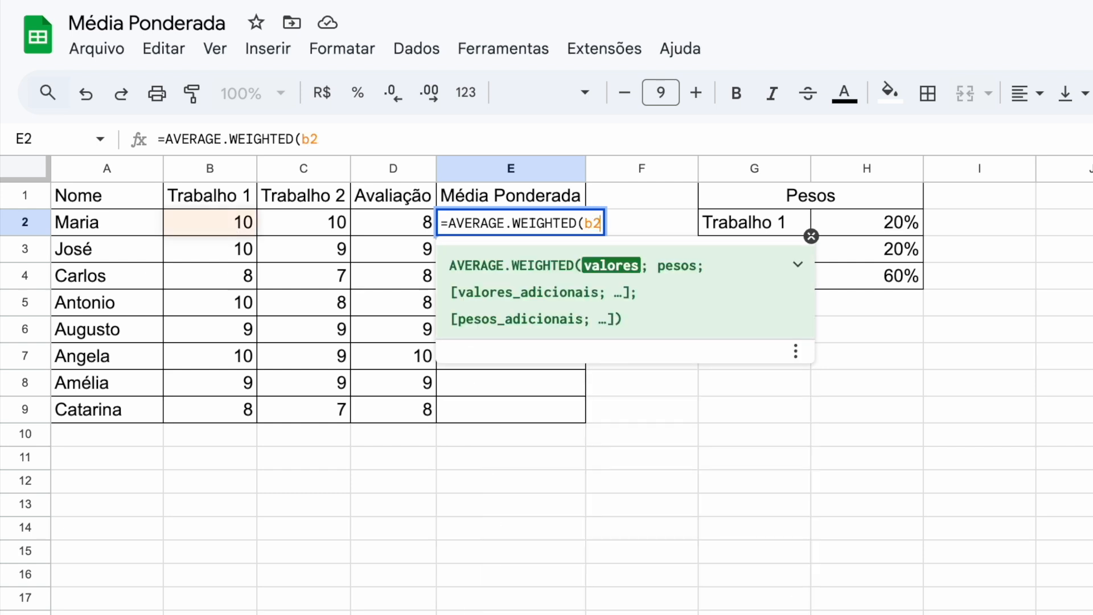
pyautogui.press('BackSpace')
pyautogui.press('BackSpace')
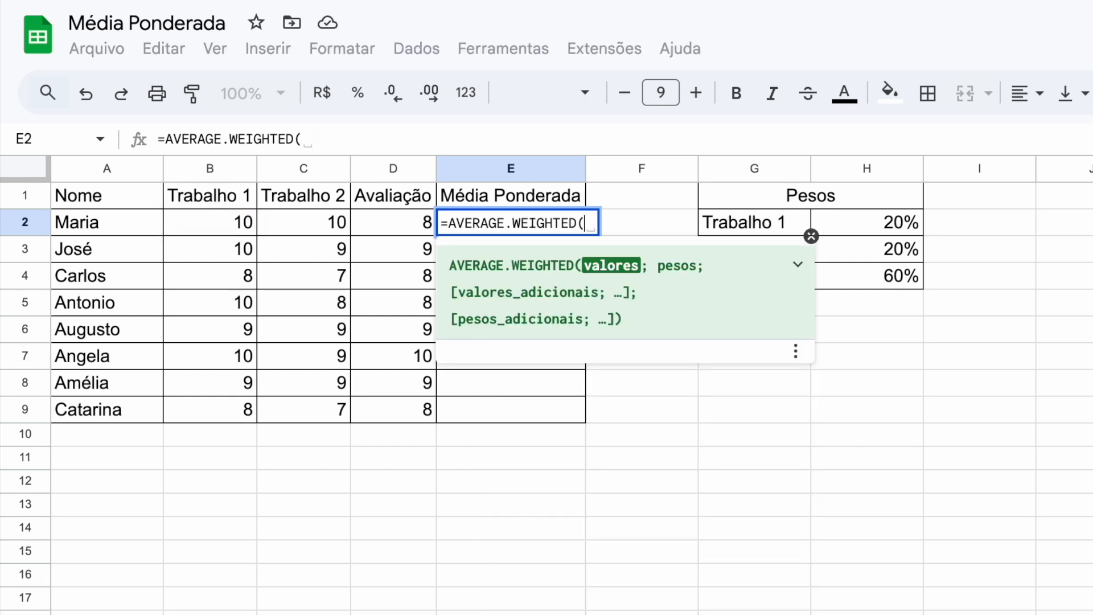
pyautogui.click(187, 222)
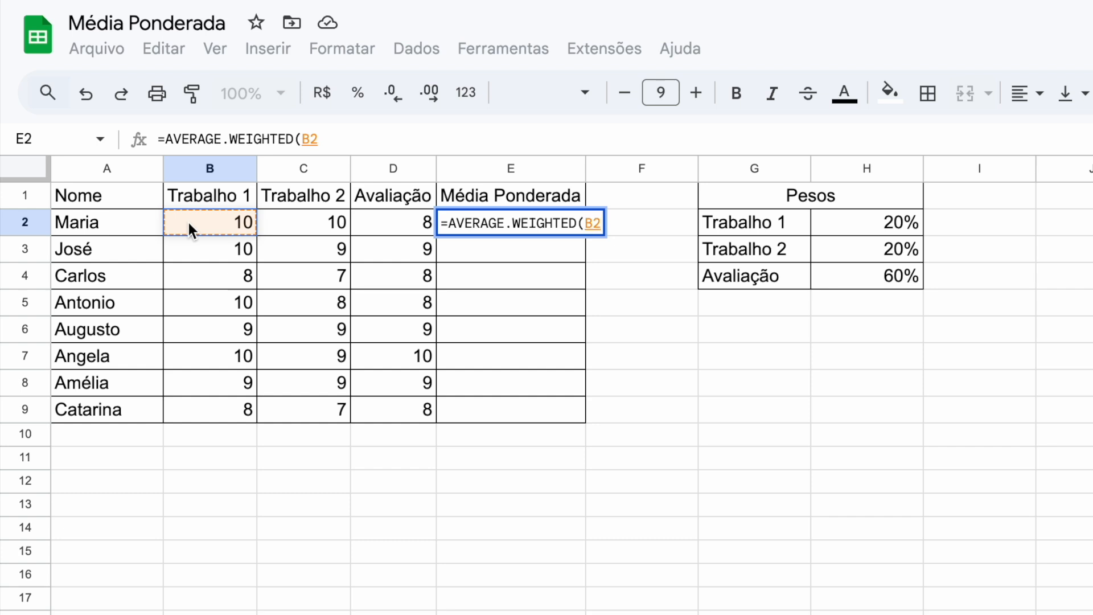
pyautogui.write(';')
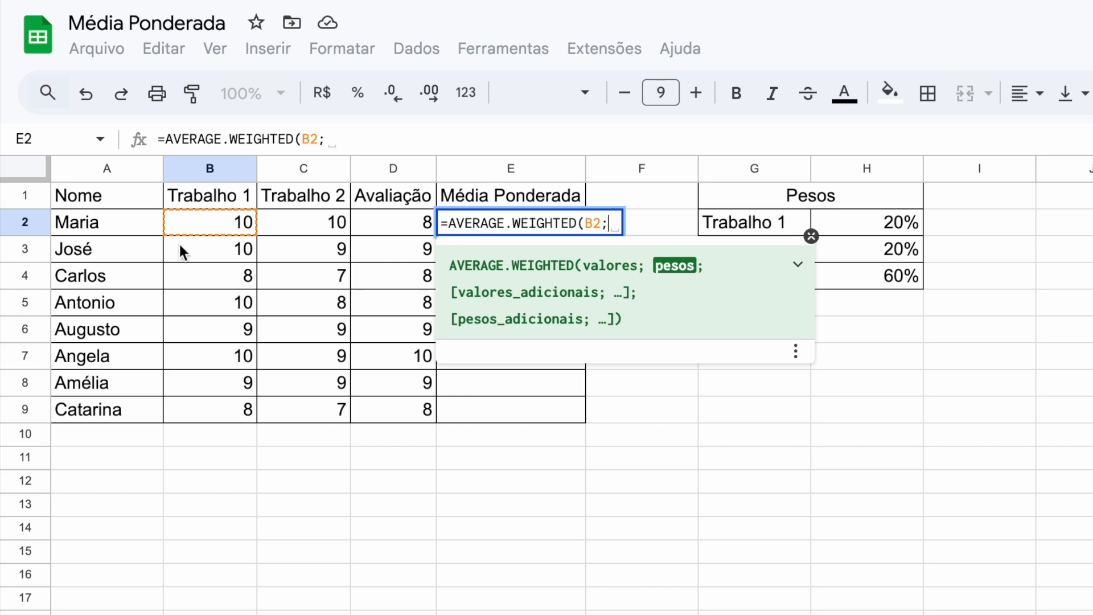
pyautogui.write('h2')
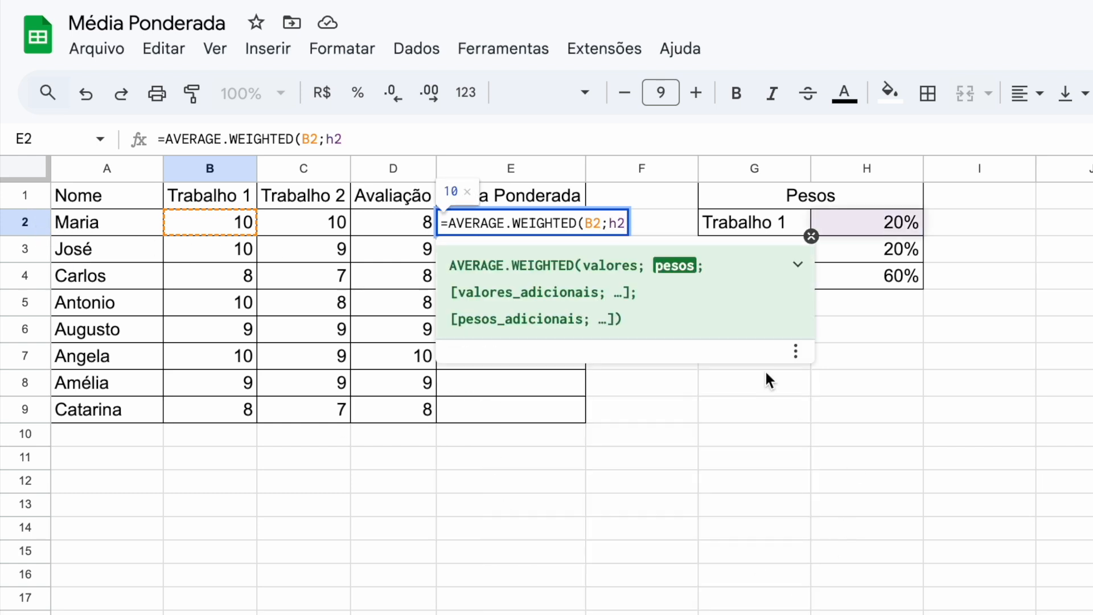
pyautogui.write(';')
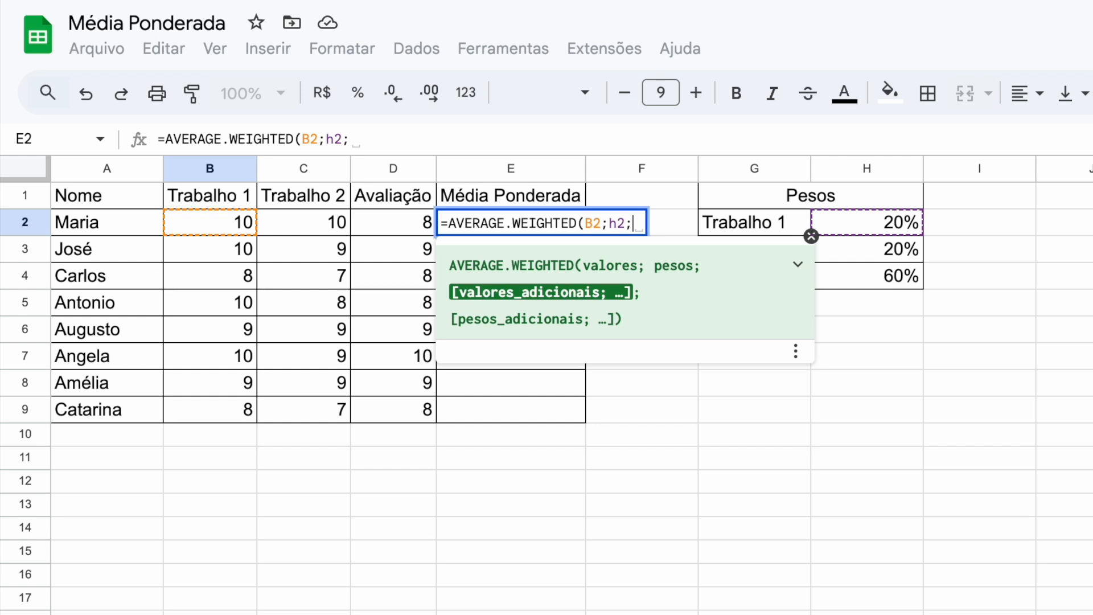
pyautogui.press('BackSpace')
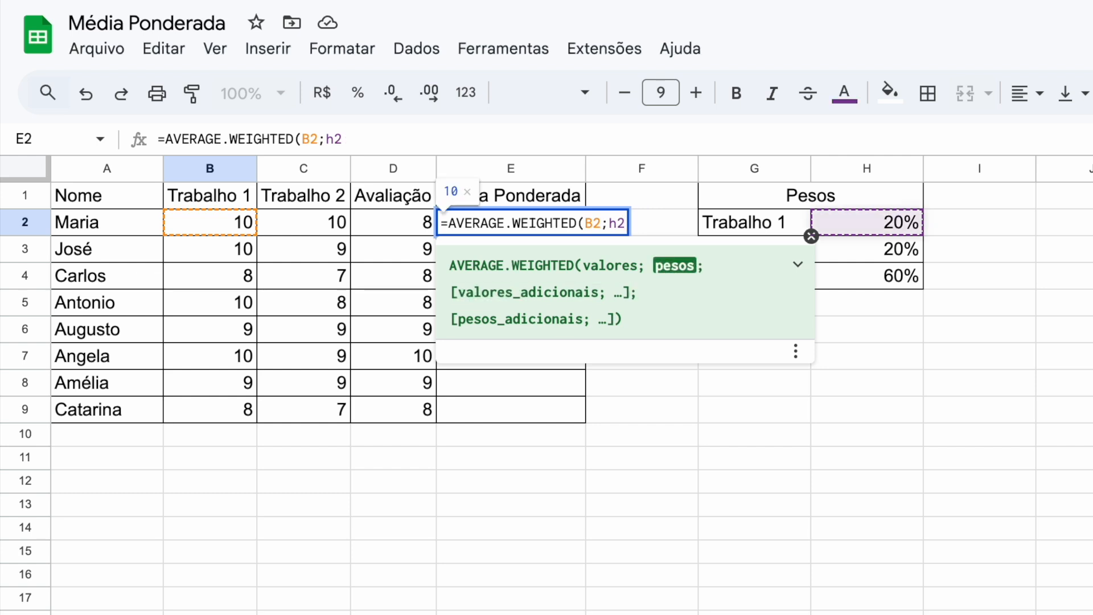
pyautogui.write(')')
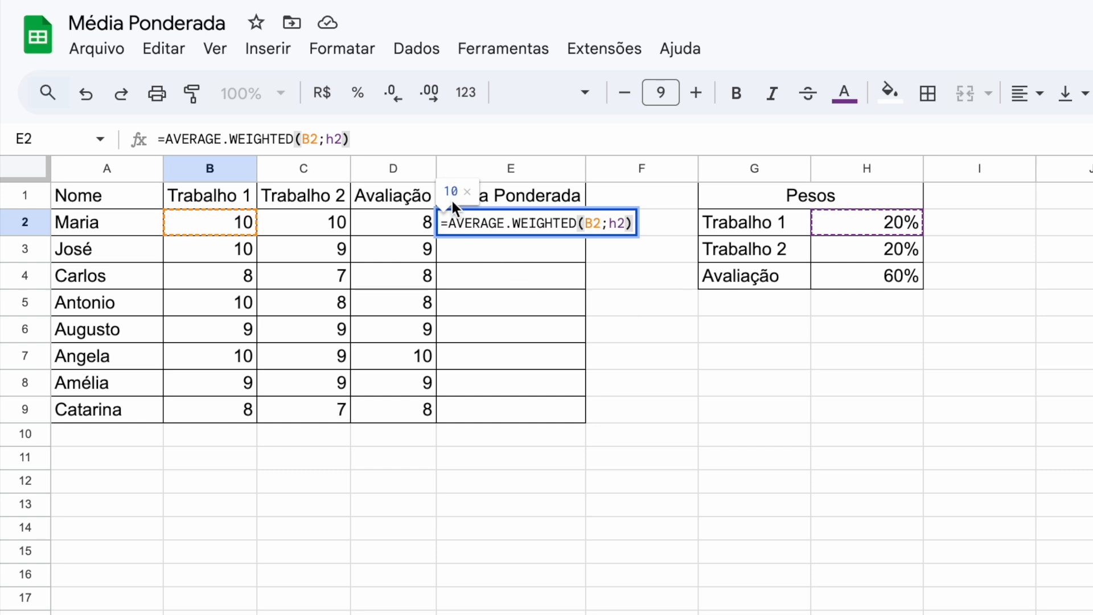
pyautogui.press('BackSpace')
# - Add the value and weight pairs C2;H3 and D2;H4 to the formula, close it and commit it
pyautogui.write('; ')
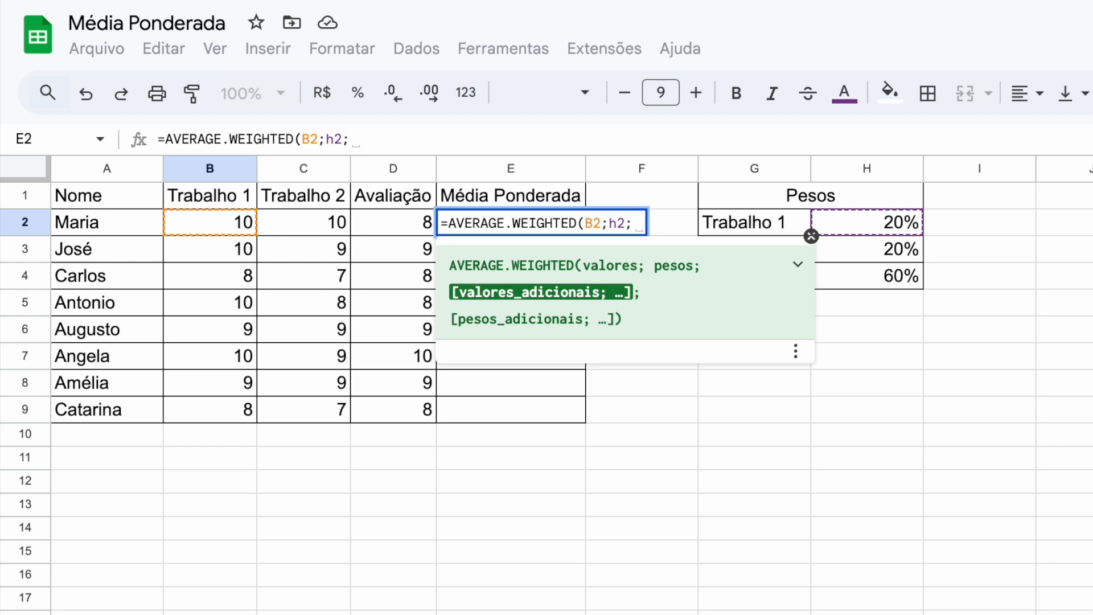
pyautogui.write('c')
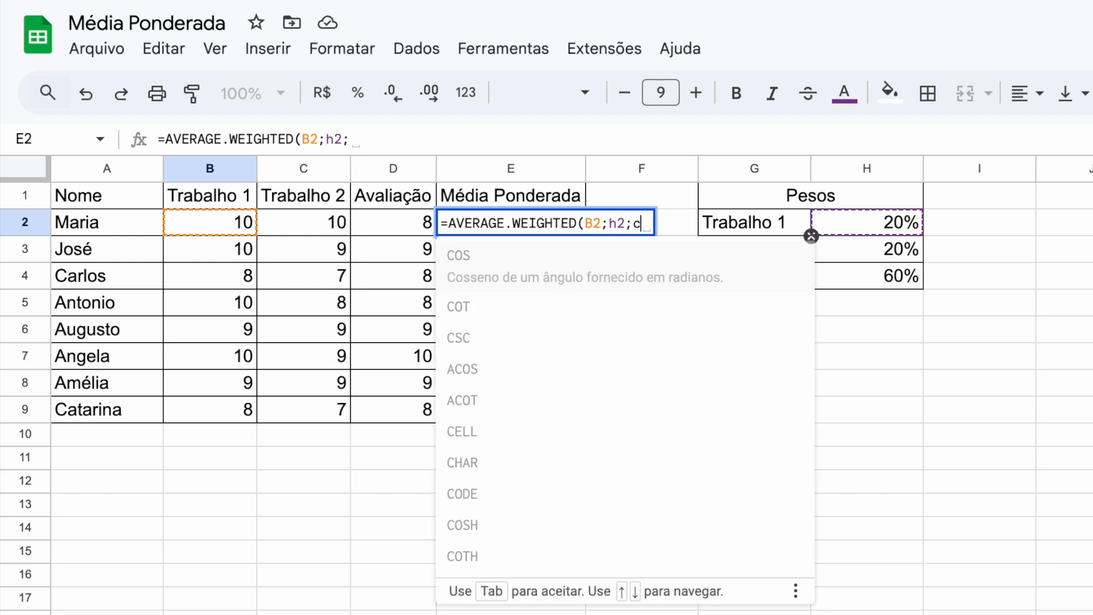
pyautogui.write('2;')
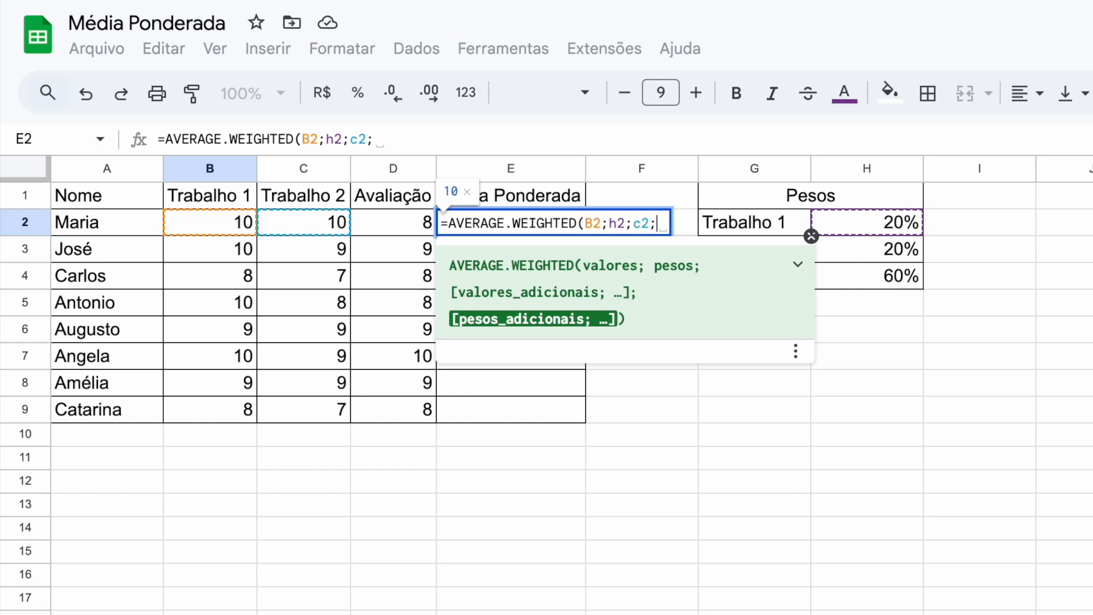
pyautogui.write('h3')
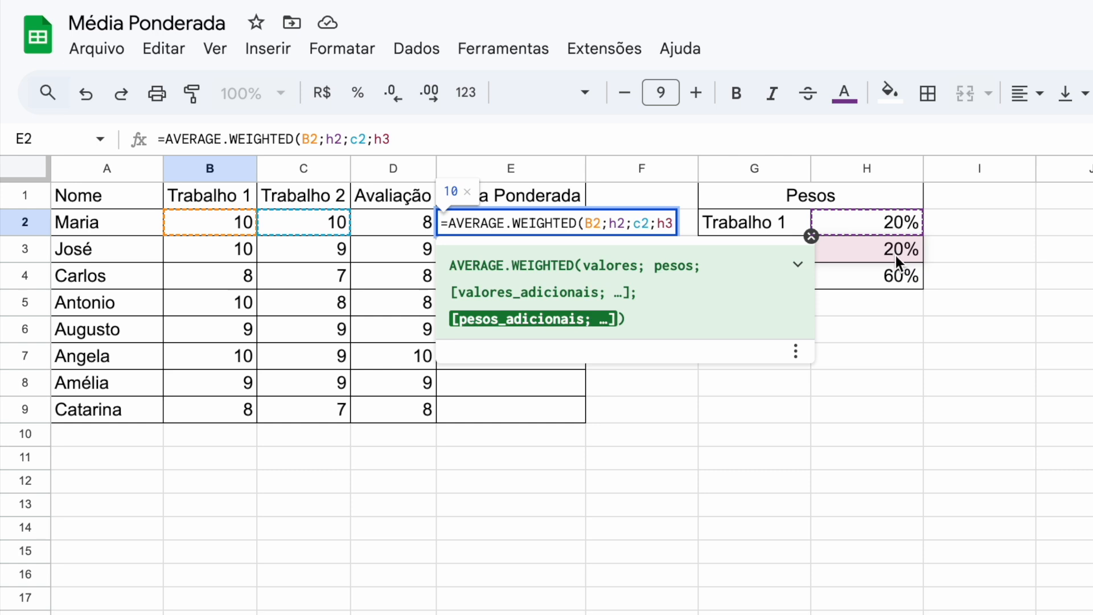
pyautogui.write(';')
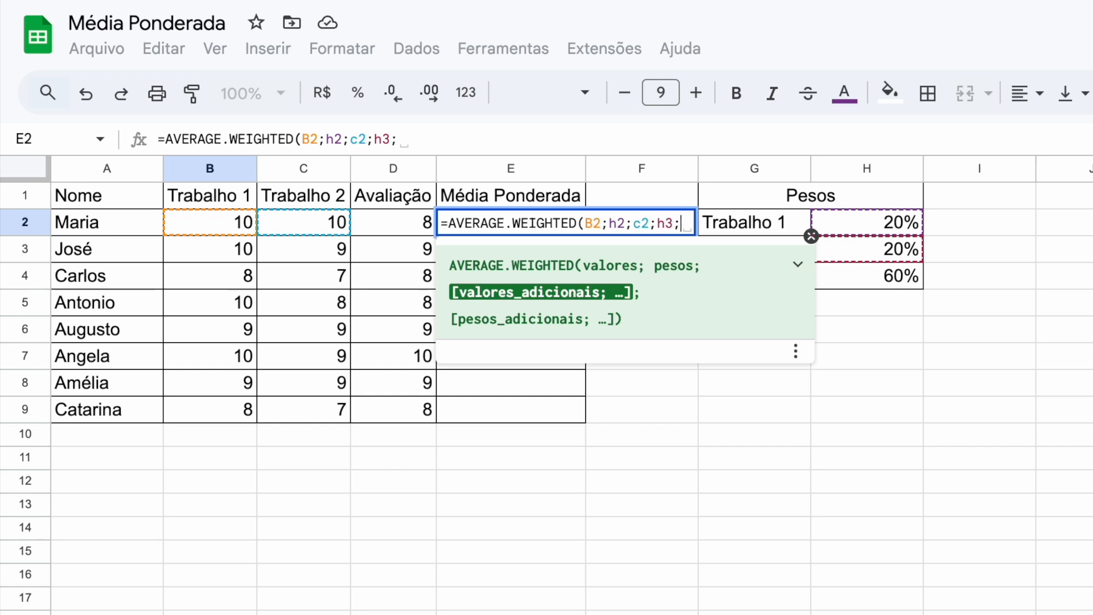
pyautogui.write('d2;')
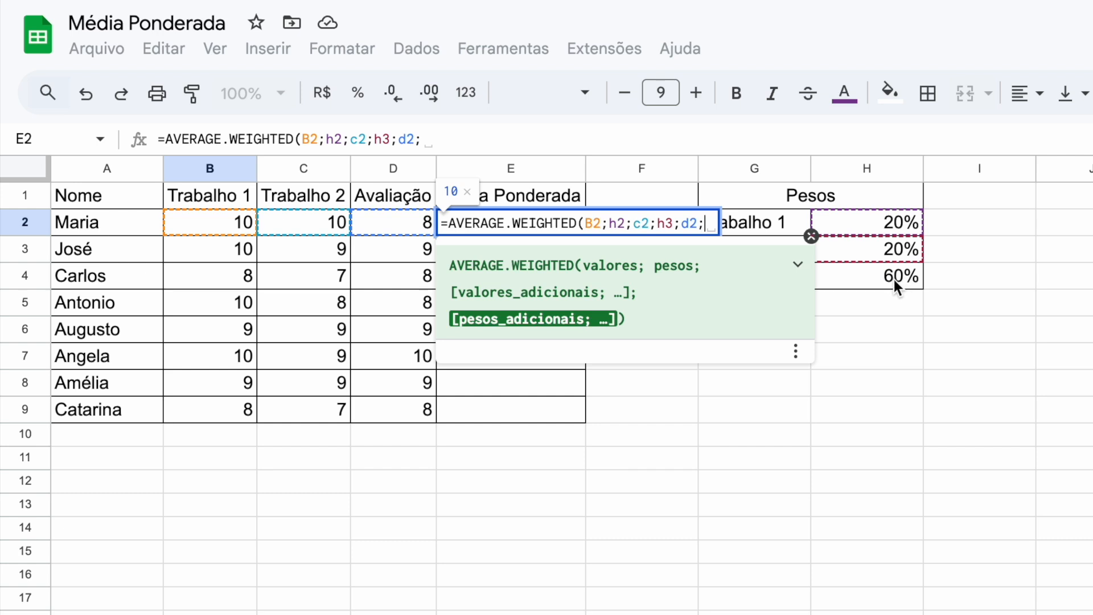
pyautogui.write('h4')
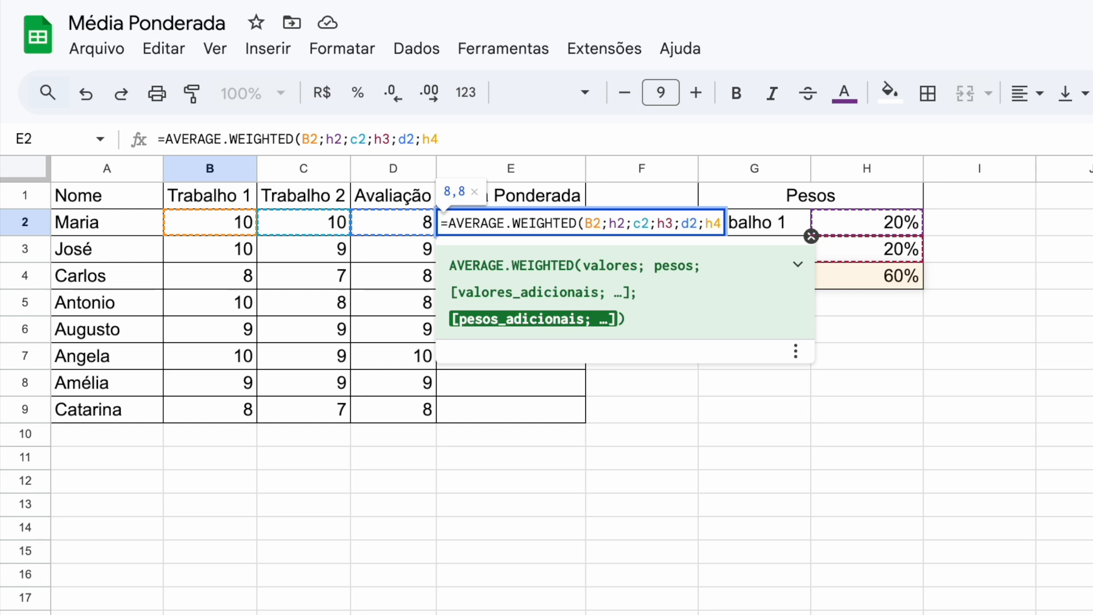
pyautogui.write(')')
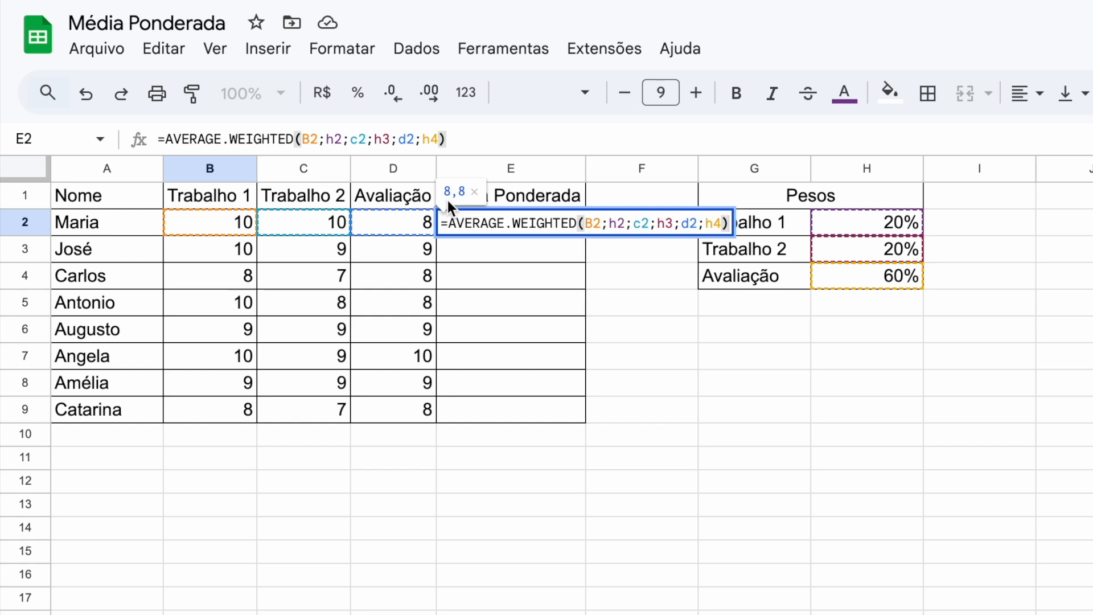
pyautogui.press('Return')
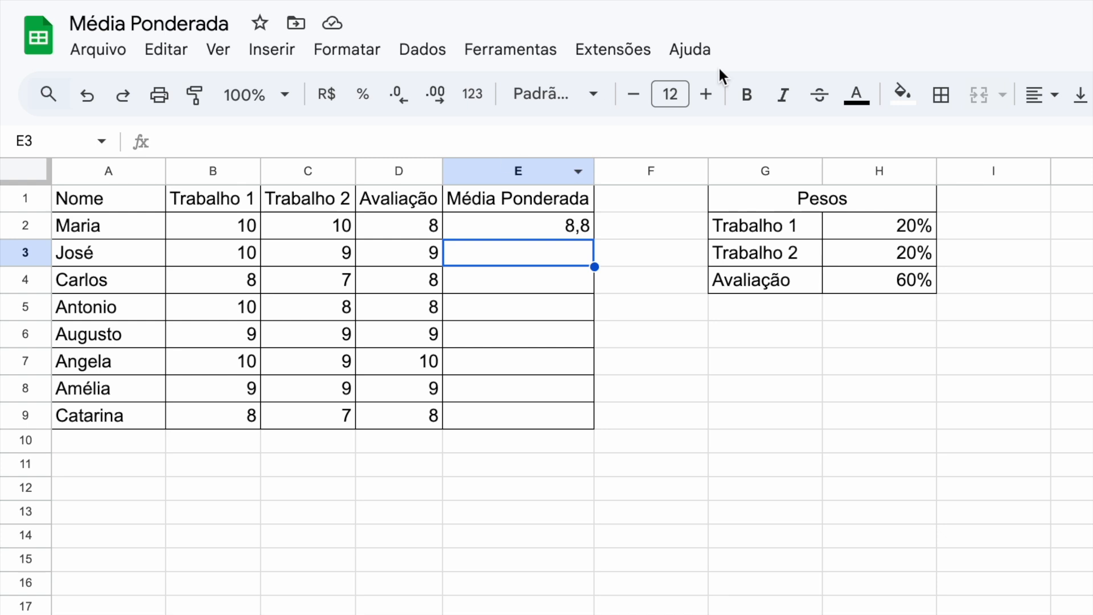
# - Try to fill the weighted average formula from E2 down to E9
pyautogui.click(513, 230)
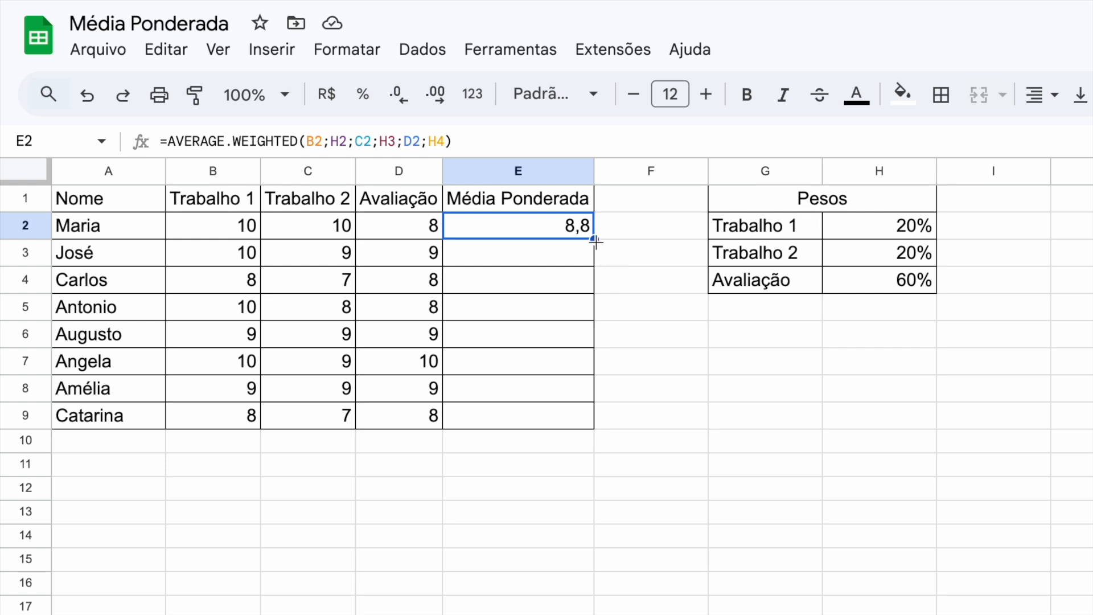
pyautogui.moveTo(595, 241); pyautogui.dragTo(593, 428)
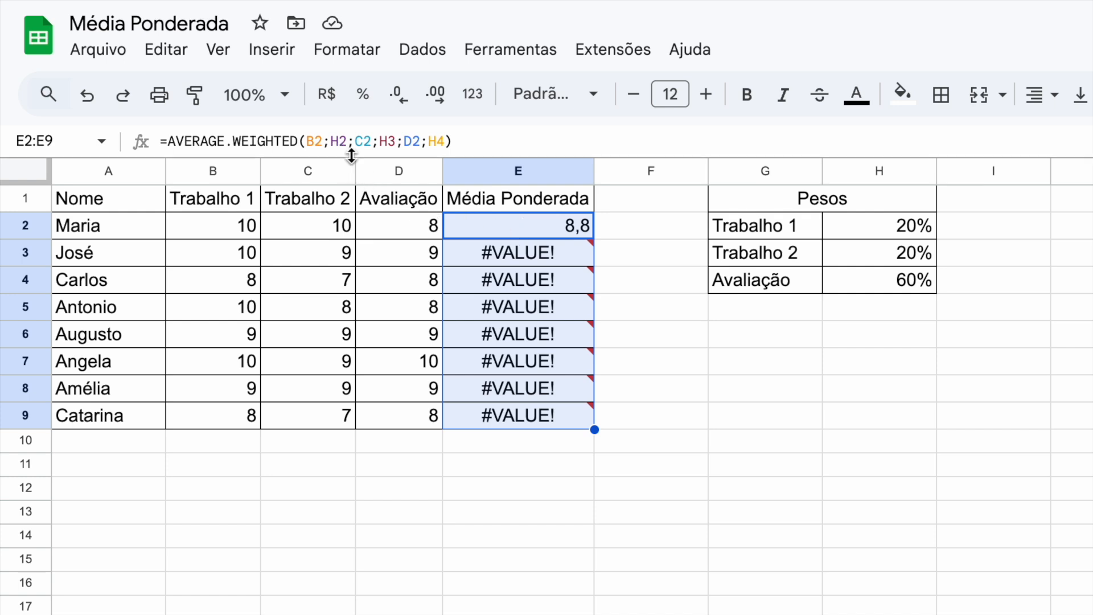
pyautogui.click(804, 406)
# - Compare the cell references in the E2 and E3 formulas, checking cells B3 and H5 that E3 refers to
pyautogui.click(497, 214)
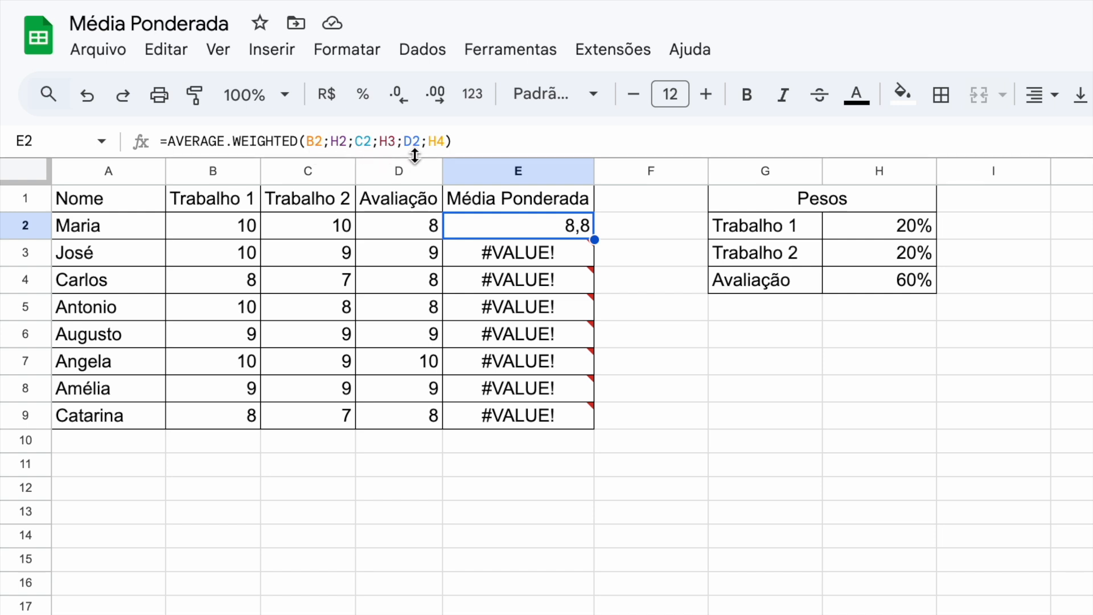
pyautogui.click(520, 256)
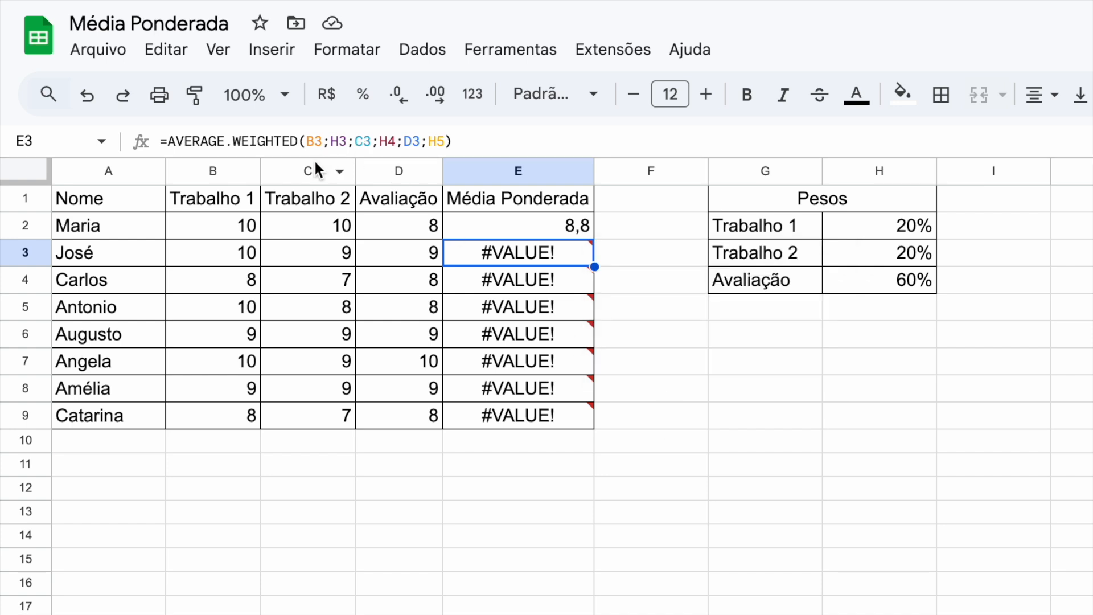
pyautogui.moveTo(502, 261)
pyautogui.click(222, 256)
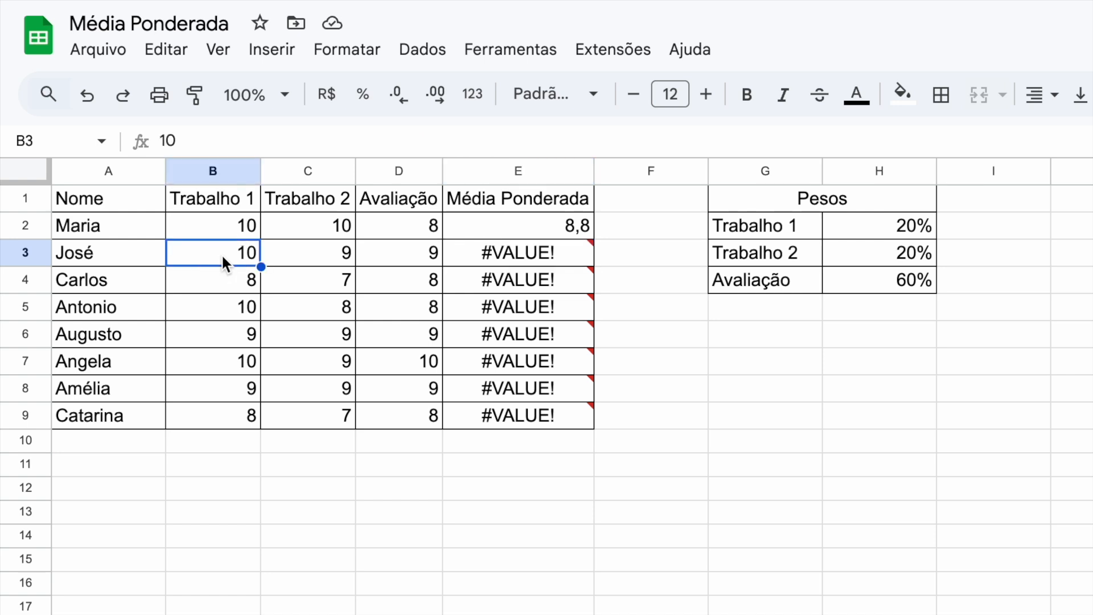
pyautogui.click(555, 259)
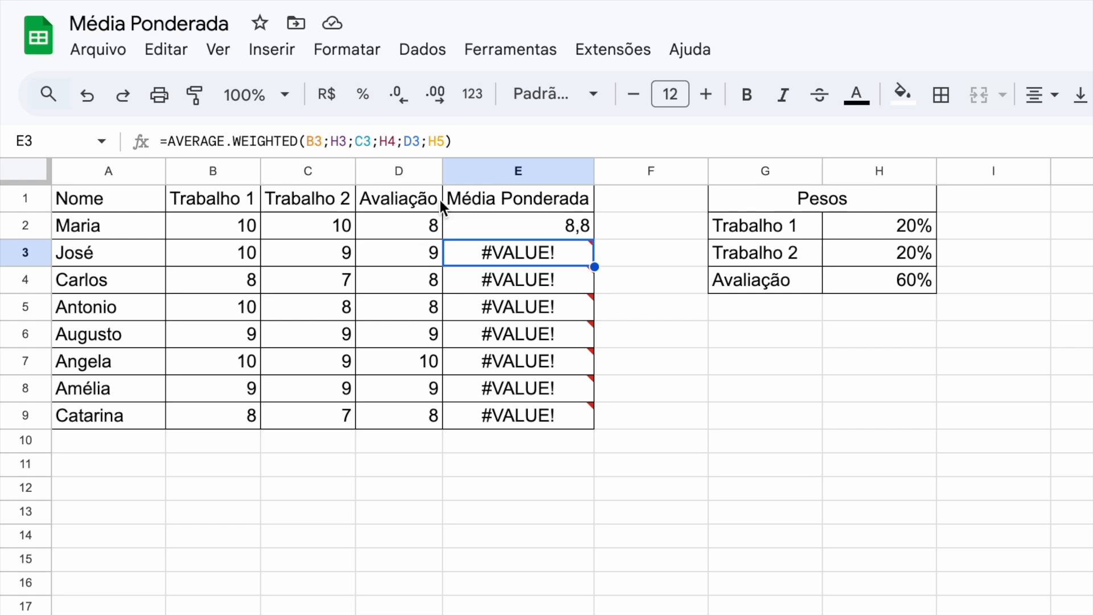
pyautogui.click(892, 311)
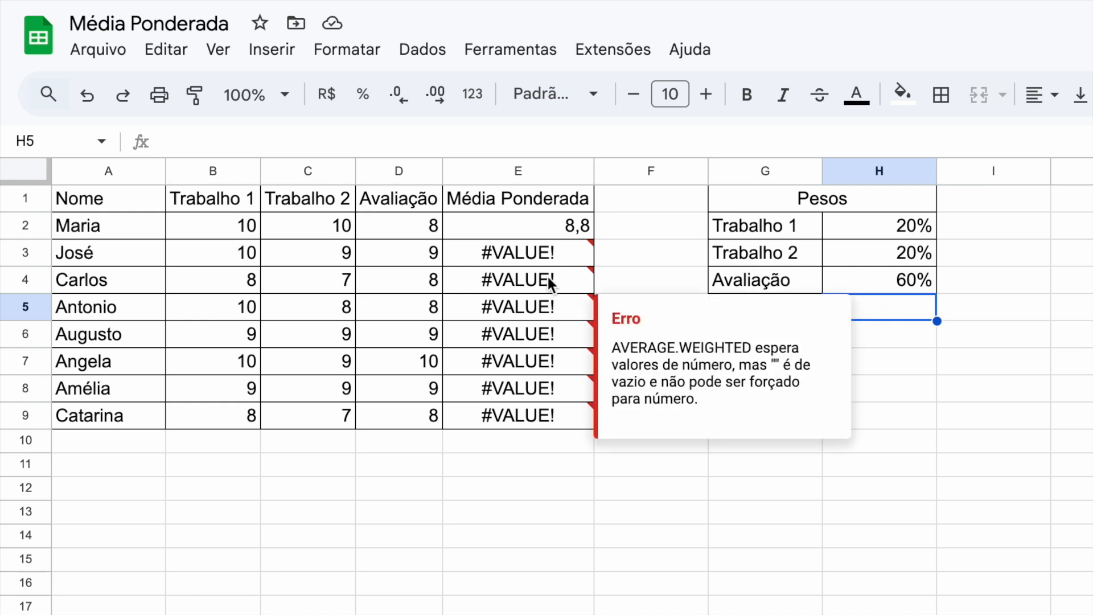
# - Clear the copied formulas from the range E3:E9
pyautogui.click(525, 253)
pyautogui.moveTo(524, 254); pyautogui.dragTo(518, 415)
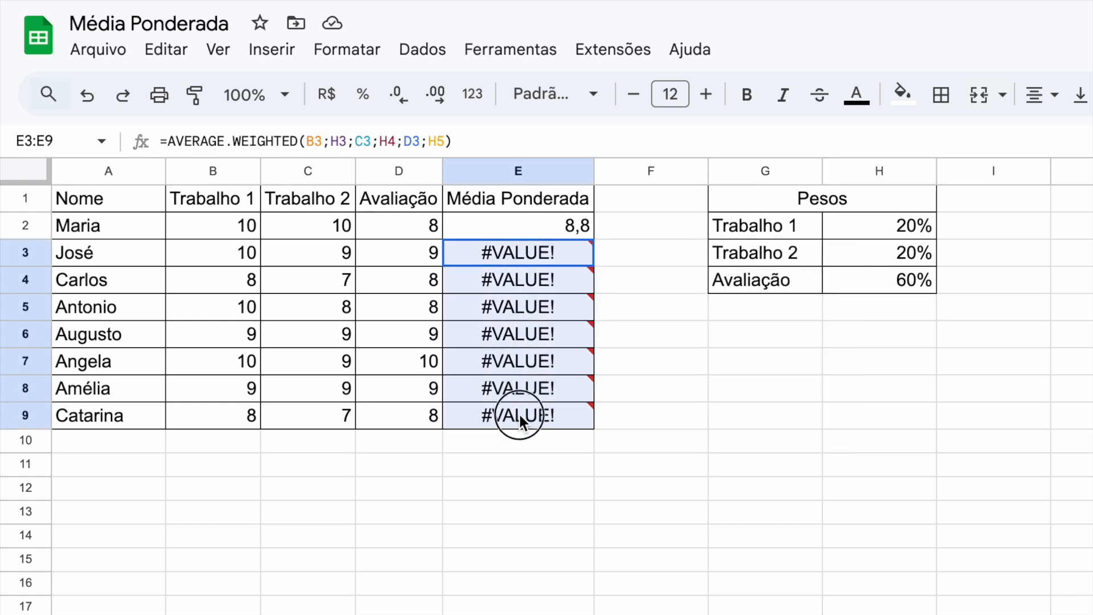
pyautogui.press('Delete')
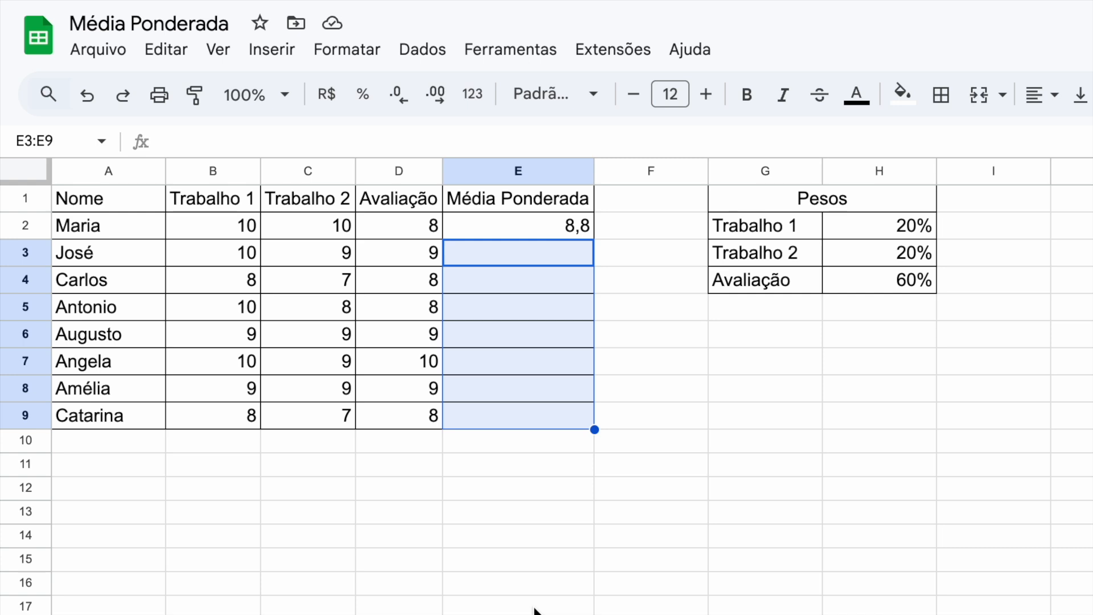
# - Lock the weight rows in the E2 formula by changing the weight references to H$2, H$3 and H$4
pyautogui.click(503, 228)
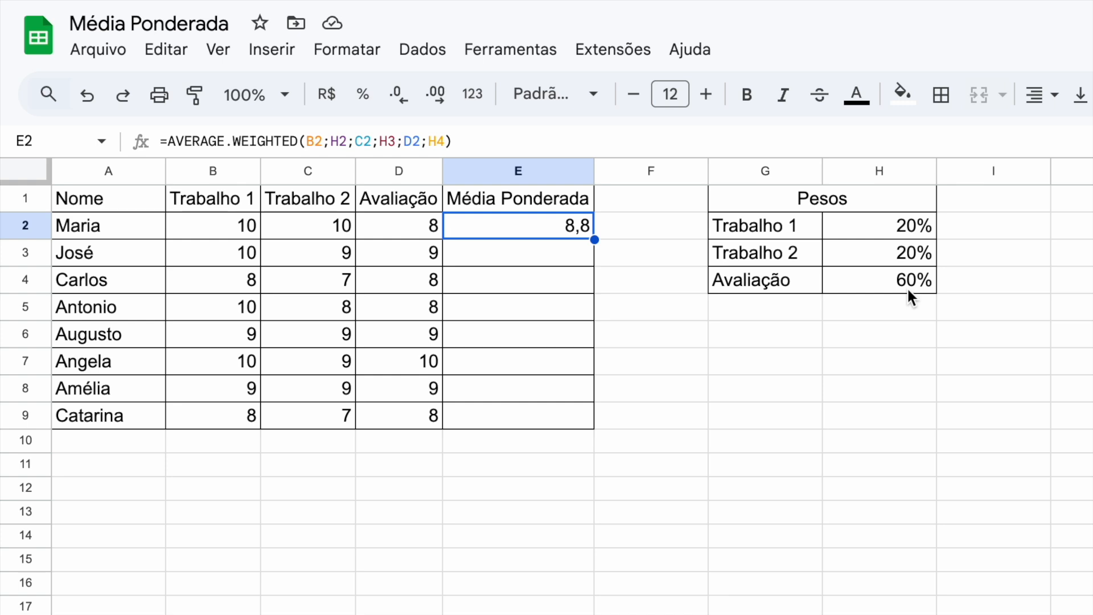
pyautogui.click(339, 144)
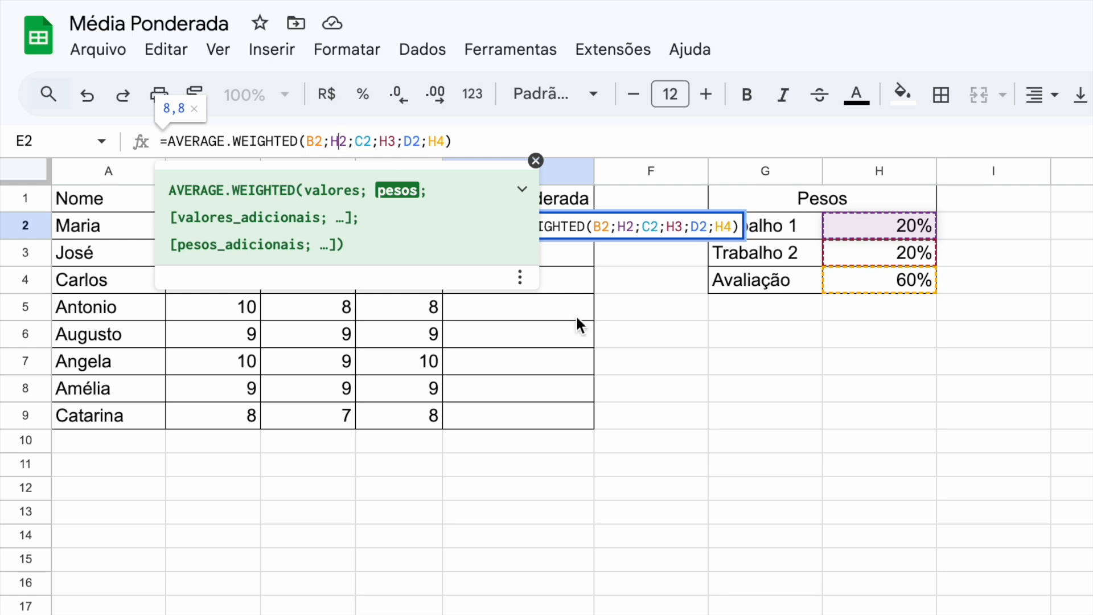
pyautogui.write('$')
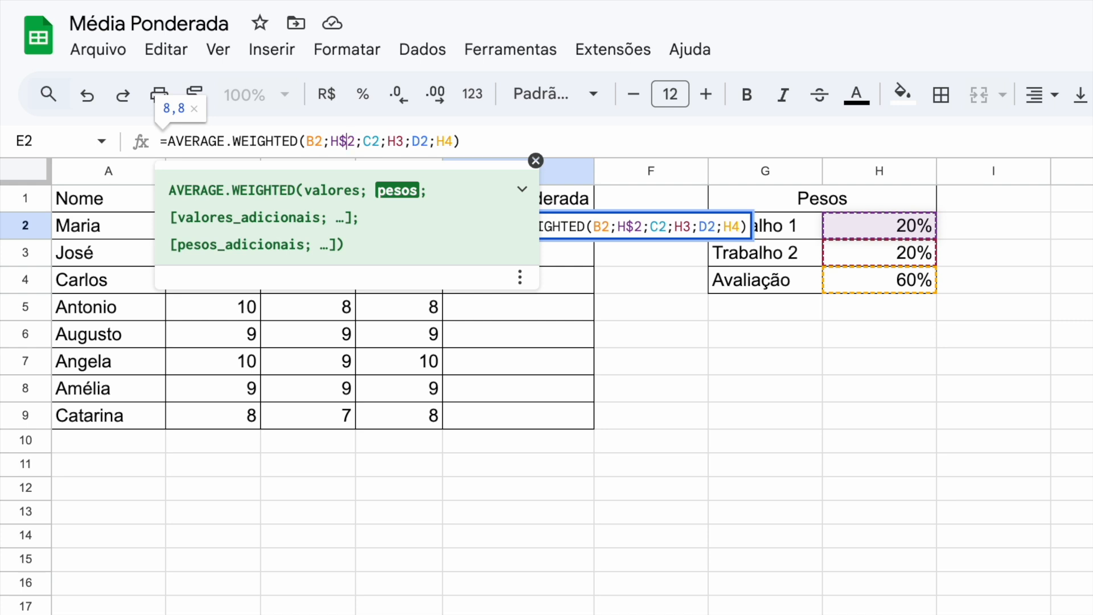
pyautogui.press('Right')
pyautogui.press('Right')
pyautogui.press('Right')
pyautogui.press('Right')
pyautogui.press('Right')
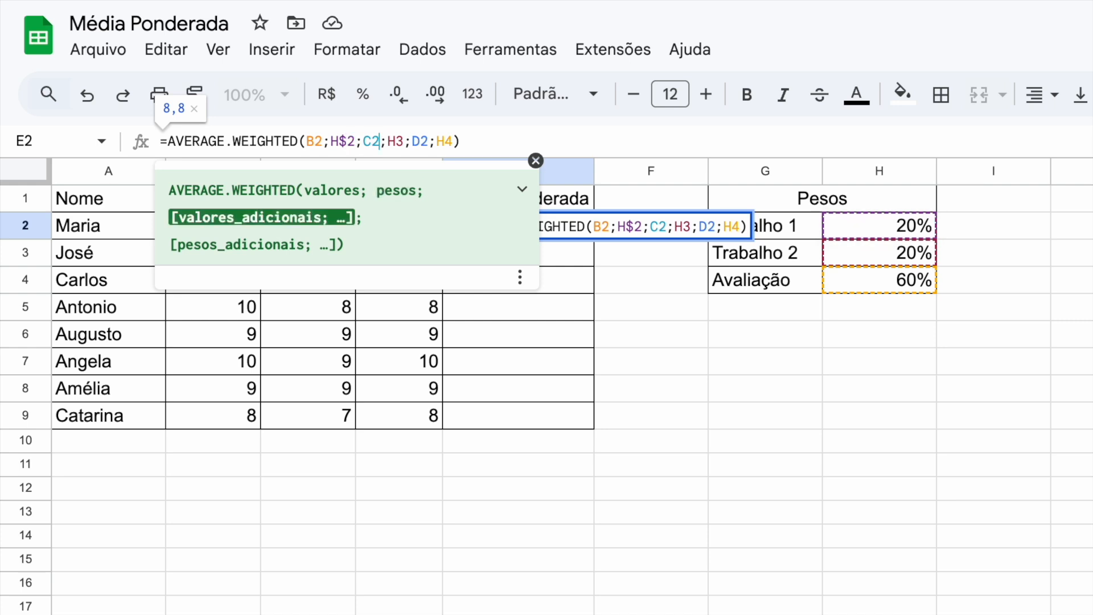
pyautogui.write('$')
pyautogui.press('Right')
pyautogui.press('Right')
pyautogui.press('Right')
pyautogui.press('Right')
pyautogui.press('Right')
pyautogui.press('Right')
pyautogui.write('$')
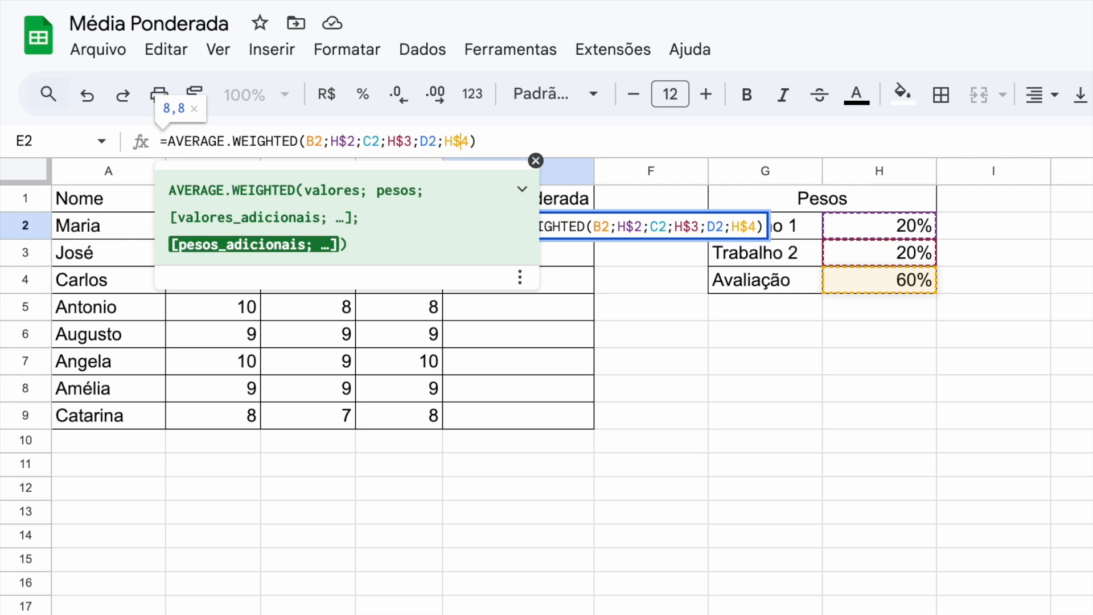
pyautogui.press('Return')
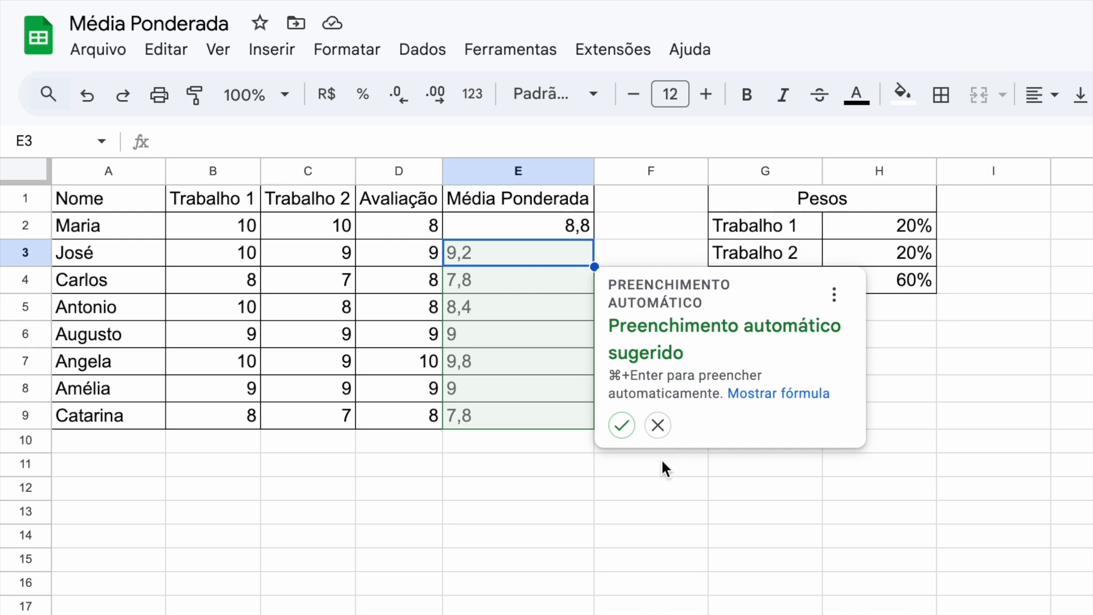
# - Accept the suggested autofill of the weighted average formula for E3:E9 and deselect the column
pyautogui.click(622, 425)
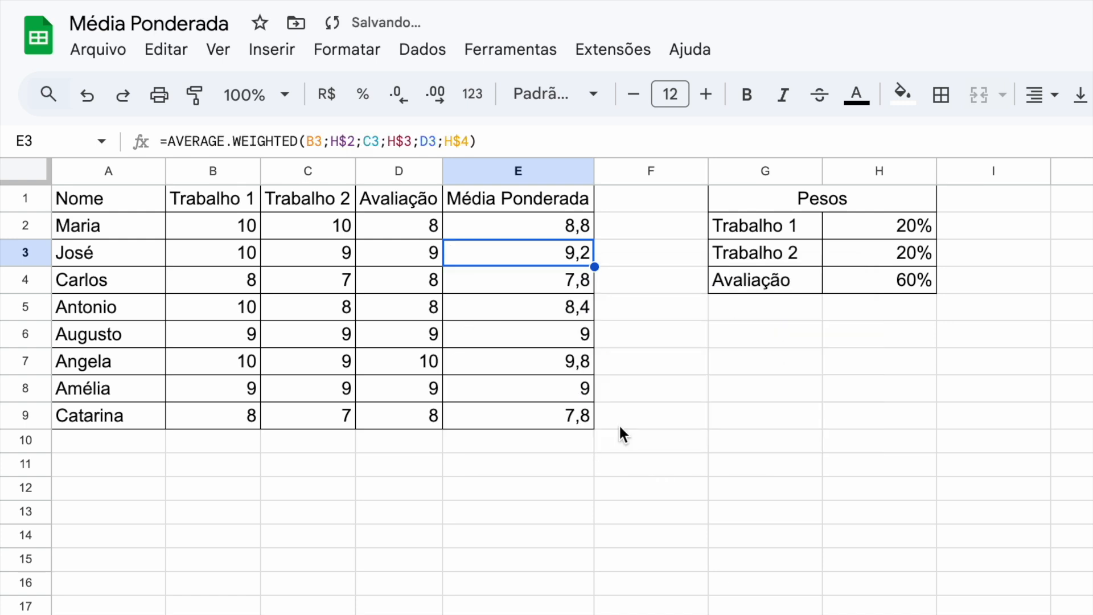
pyautogui.click(654, 464)
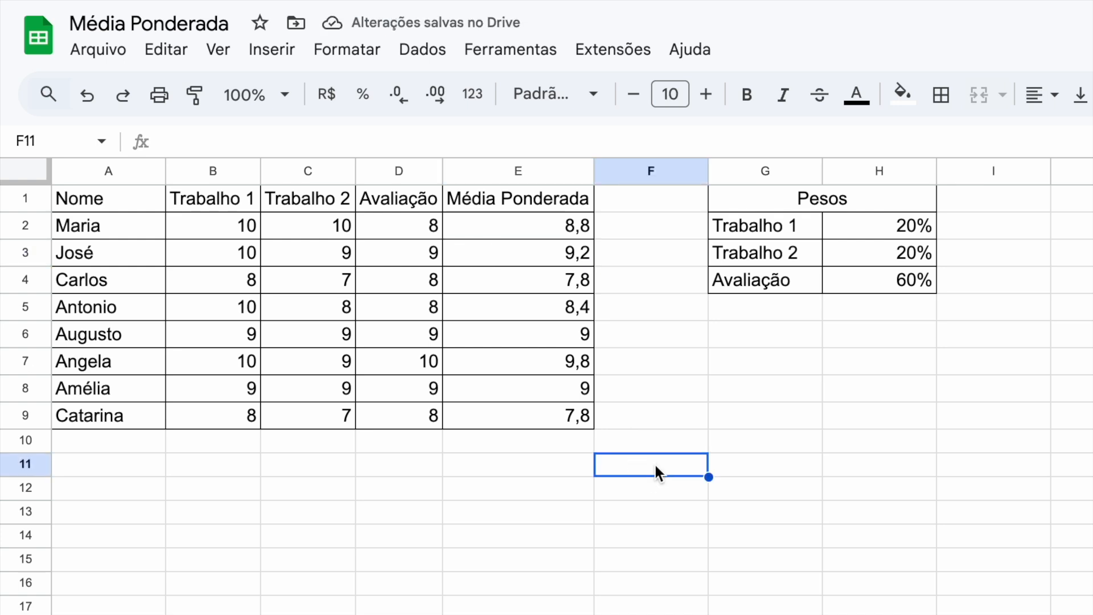